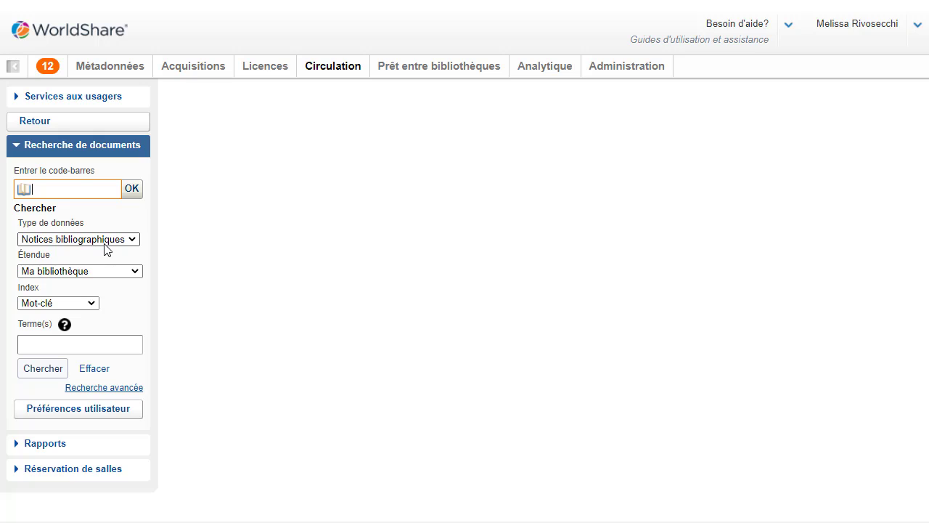
# Step: Search the library's own bibliographic records by title (Titre) for "le manuel du createur de start-up"
pyautogui.click(101, 273)
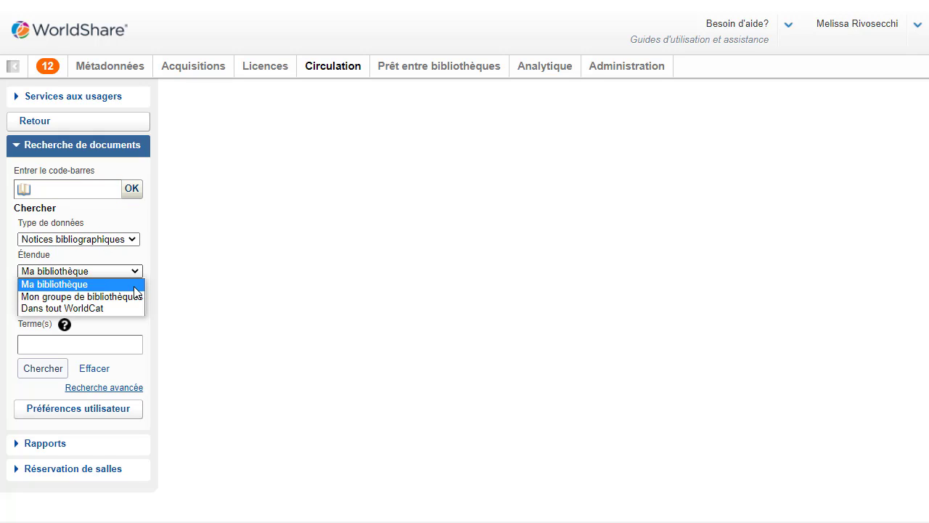
pyautogui.click(207, 270)
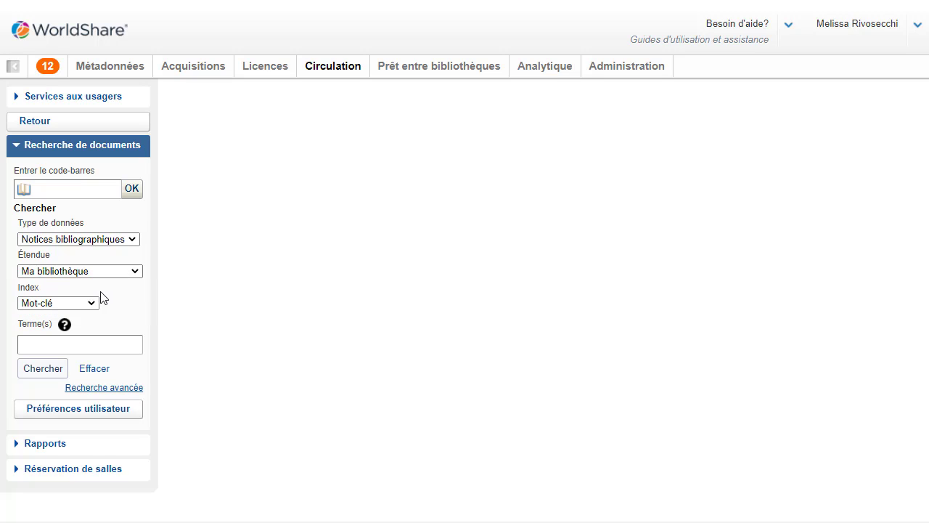
pyautogui.click(87, 305)
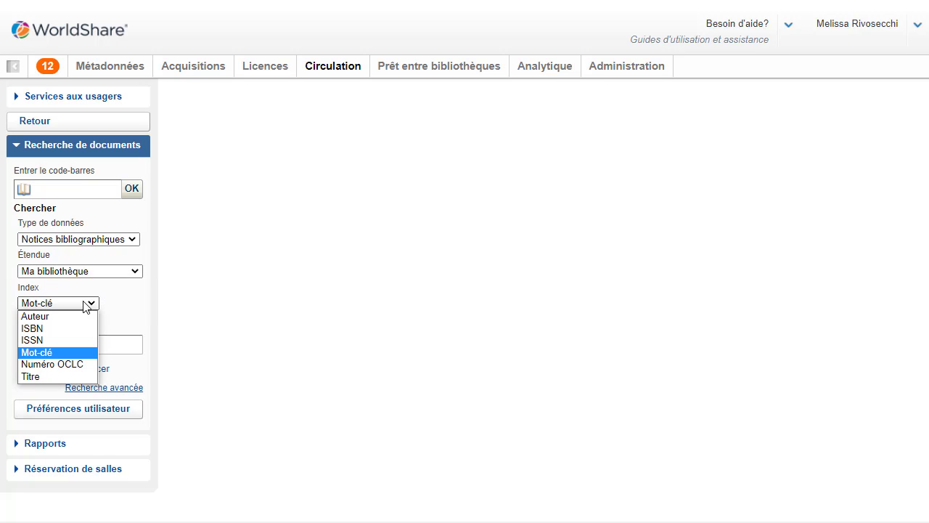
pyautogui.click(42, 378)
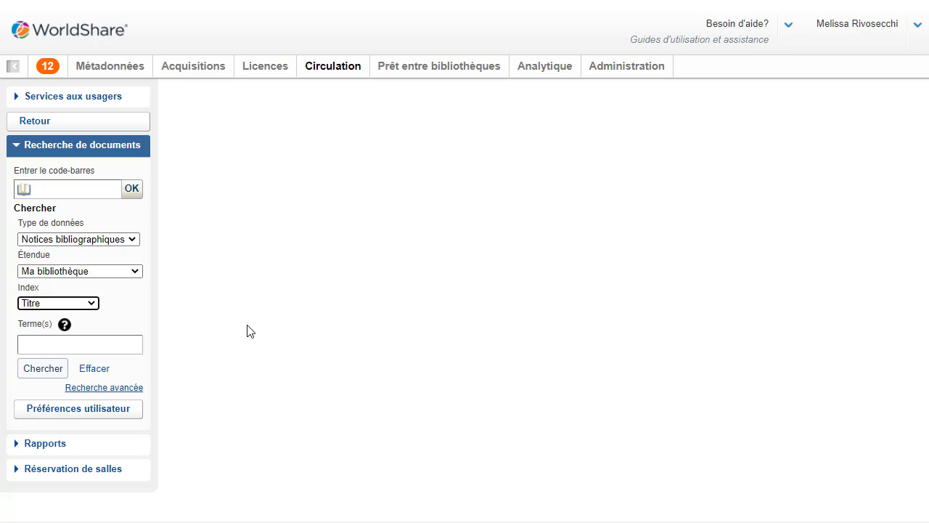
pyautogui.click(115, 346)
pyautogui.write('le man')
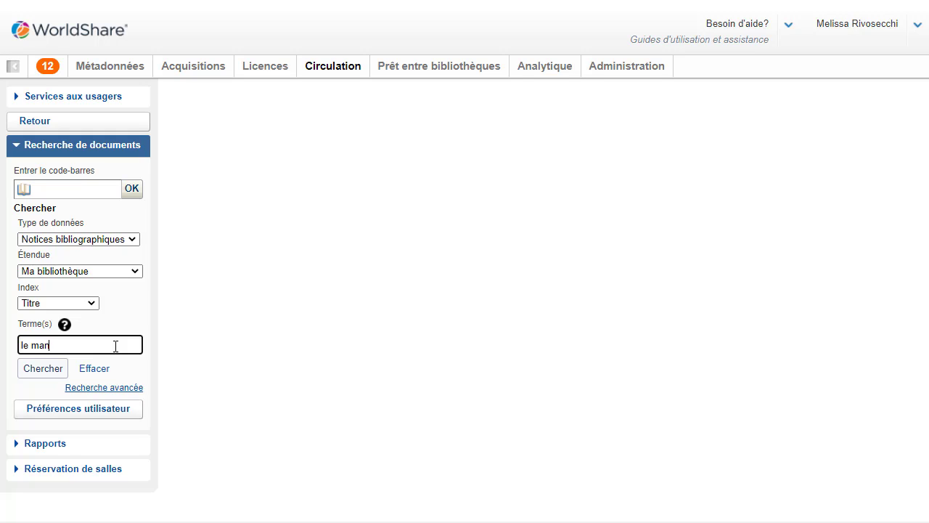
pyautogui.write('uel du createur de start-up')
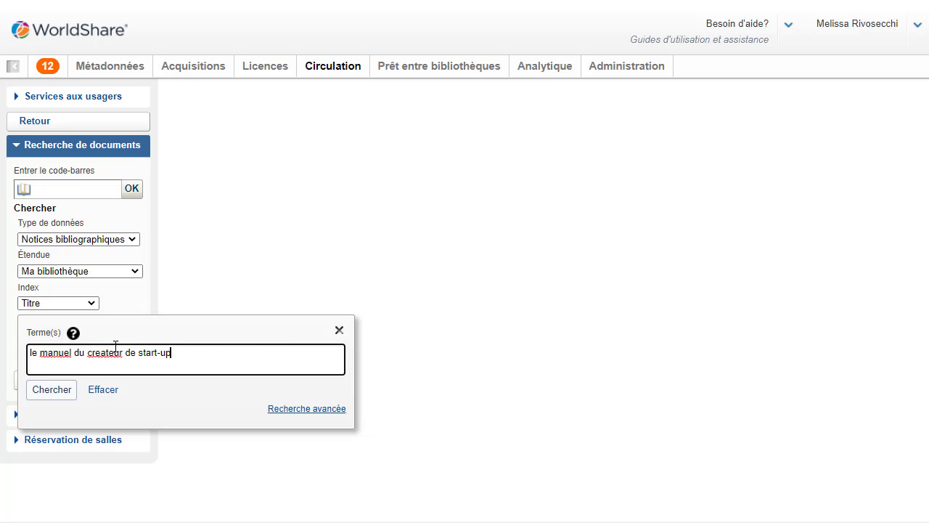
pyautogui.press('Return')
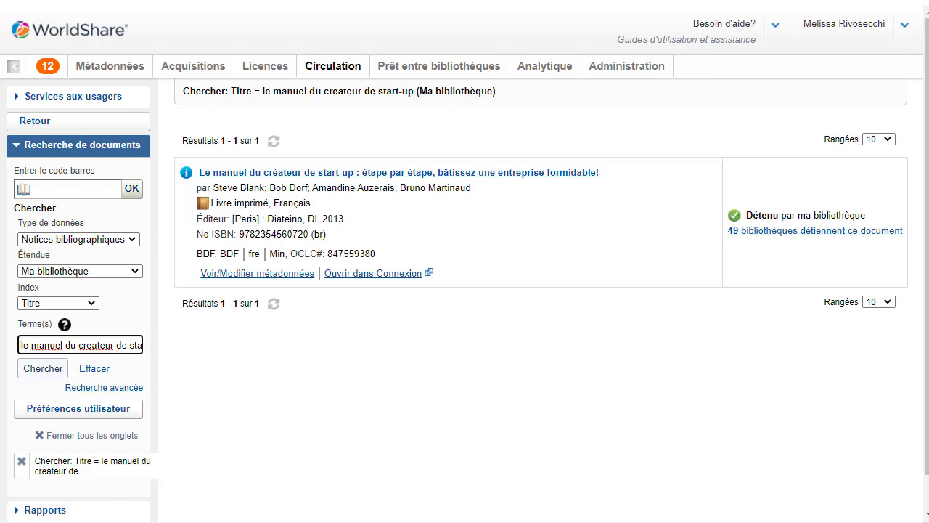
# Step: Open the record of the start-up manual found by the search and display its reservations
pyautogui.scroll(-1, 465, 263)
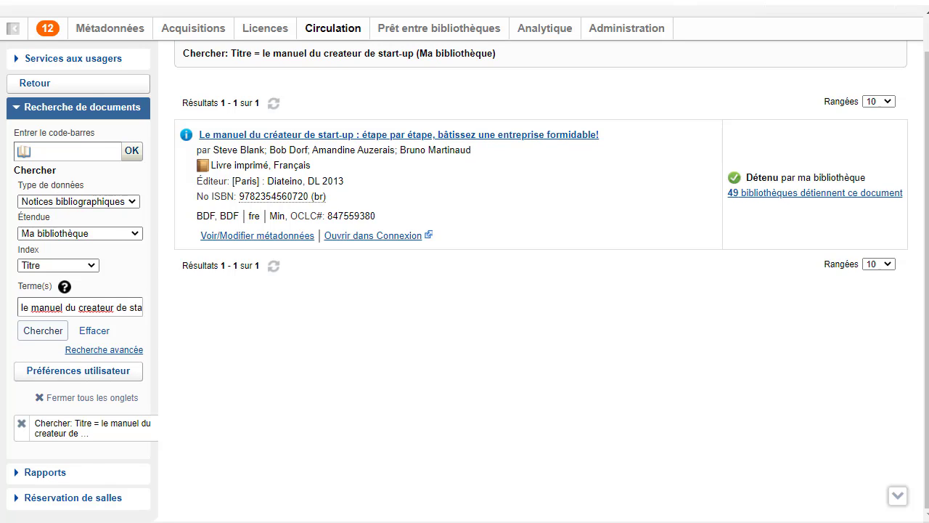
pyautogui.click(550, 136)
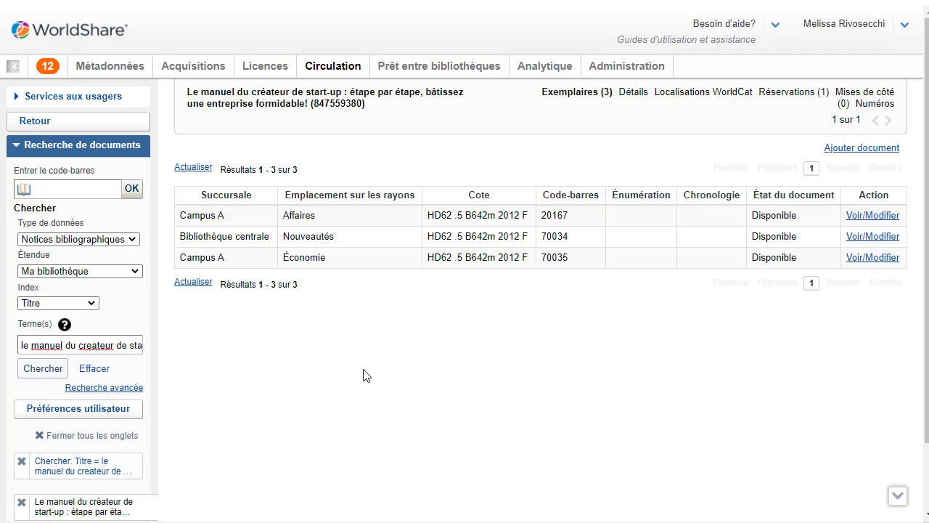
pyautogui.click(795, 92)
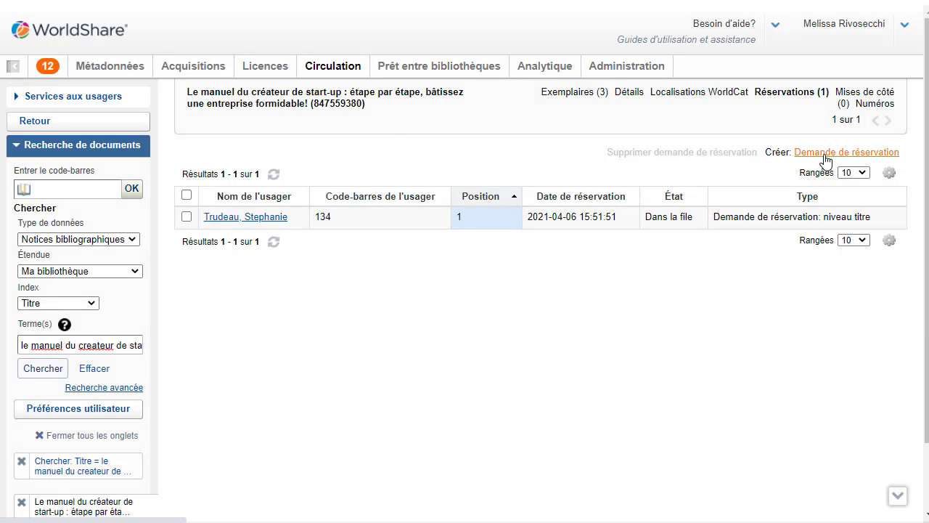
# Step: Start a new title-level reservation request and look up the patron by barcode
pyautogui.click(826, 161)
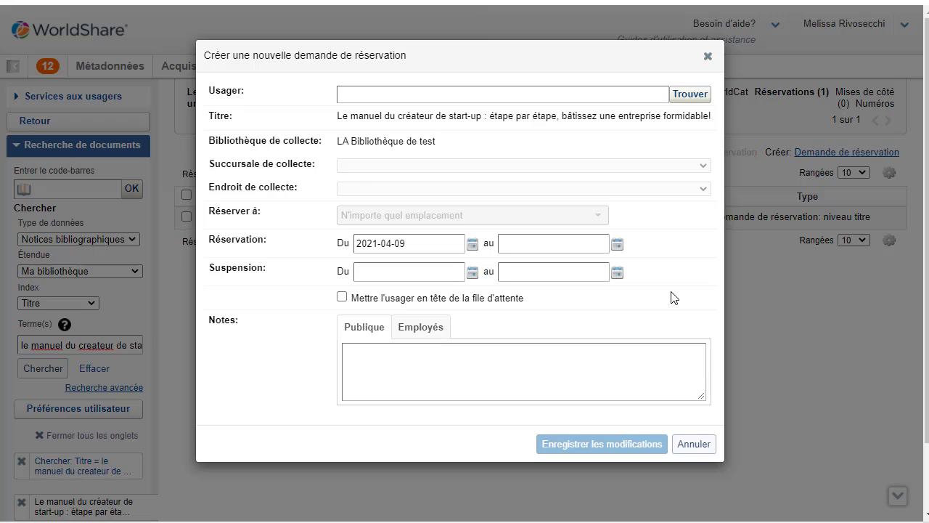
pyautogui.click(401, 95)
pyautogui.write('121')
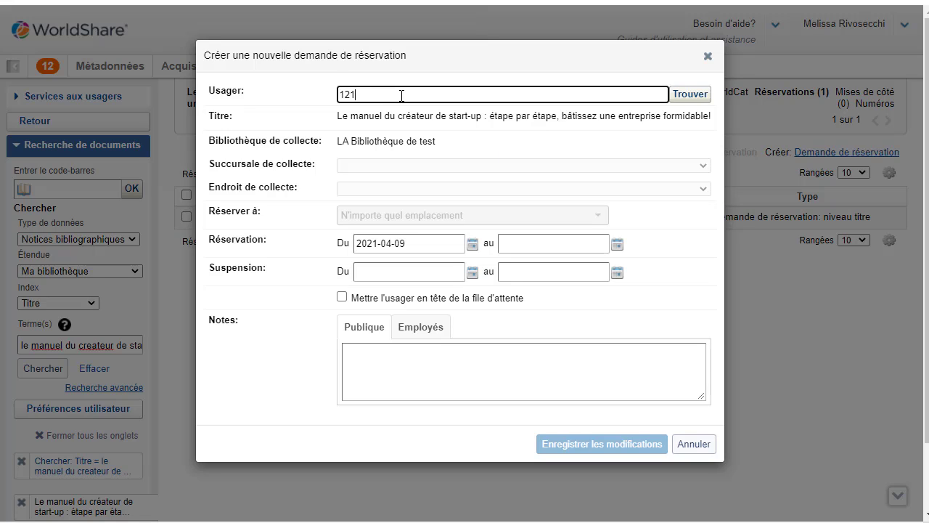
pyautogui.click(698, 99)
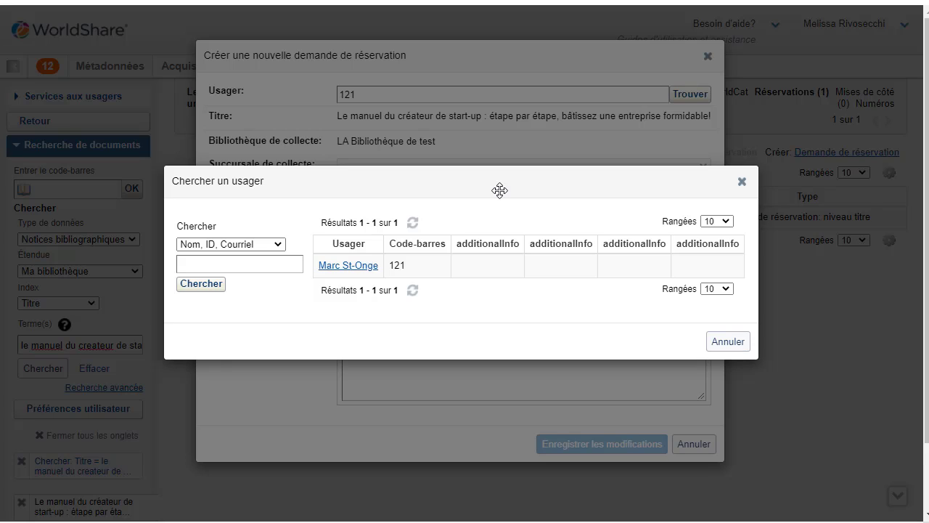
# Step: Search the patrons by Nom using the patron's first name and select the matching patron for the reservation
pyautogui.click(250, 245)
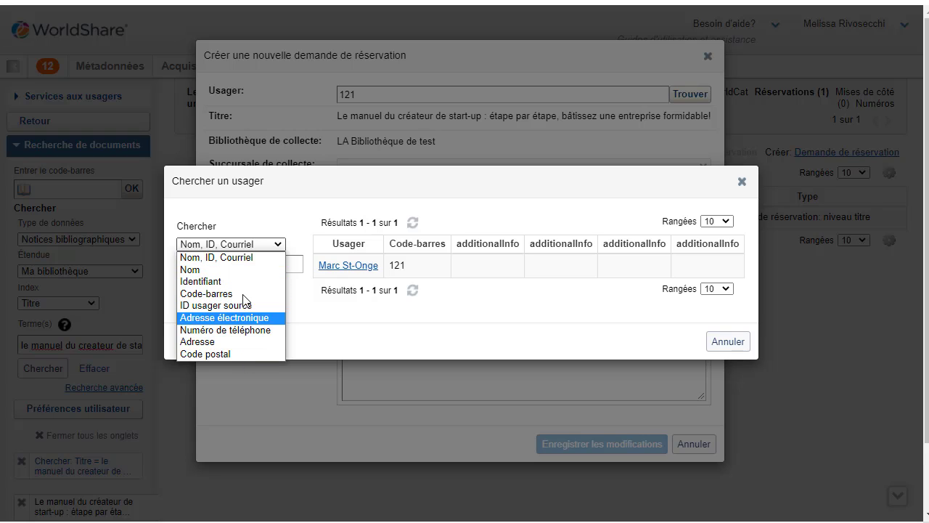
pyautogui.click(215, 274)
pyautogui.click(237, 265)
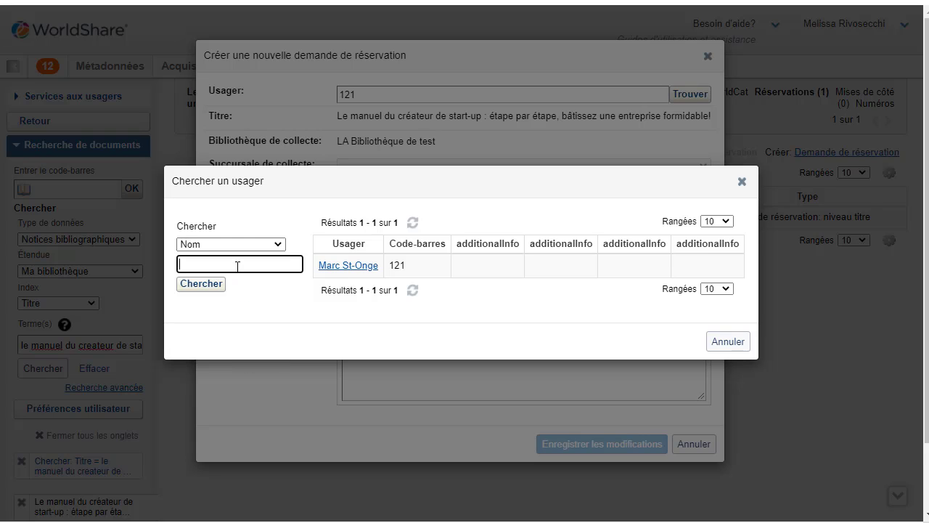
pyautogui.write('Marc')
pyautogui.click(217, 285)
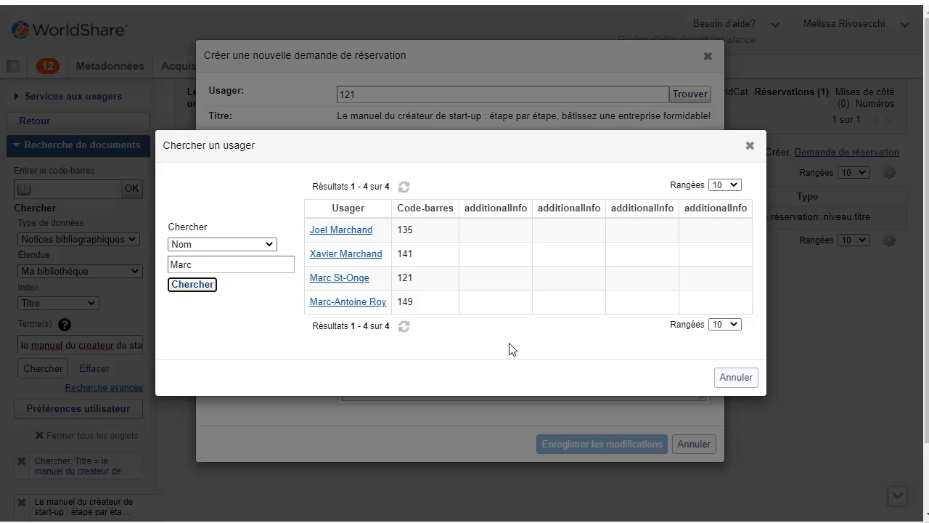
pyautogui.click(338, 281)
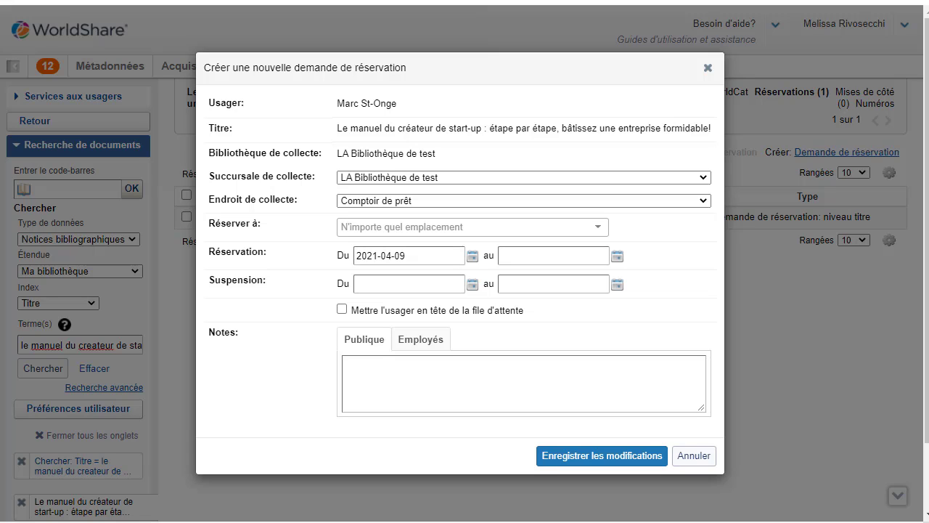
# Step: Review the pickup branch and pickup location options, keep LA Bibliothèque de test and Comptoir de prêt, and save the reservation request
pyautogui.click(467, 176)
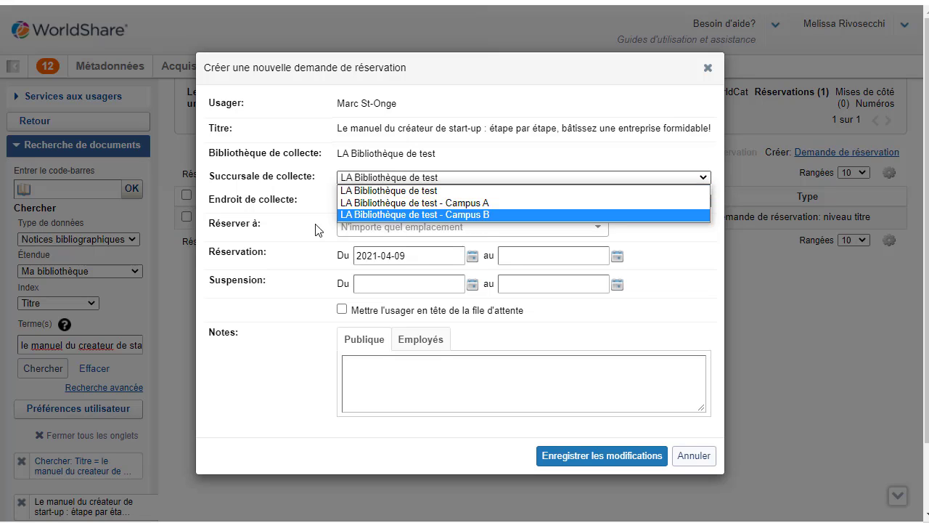
pyautogui.click(294, 229)
pyautogui.click(386, 203)
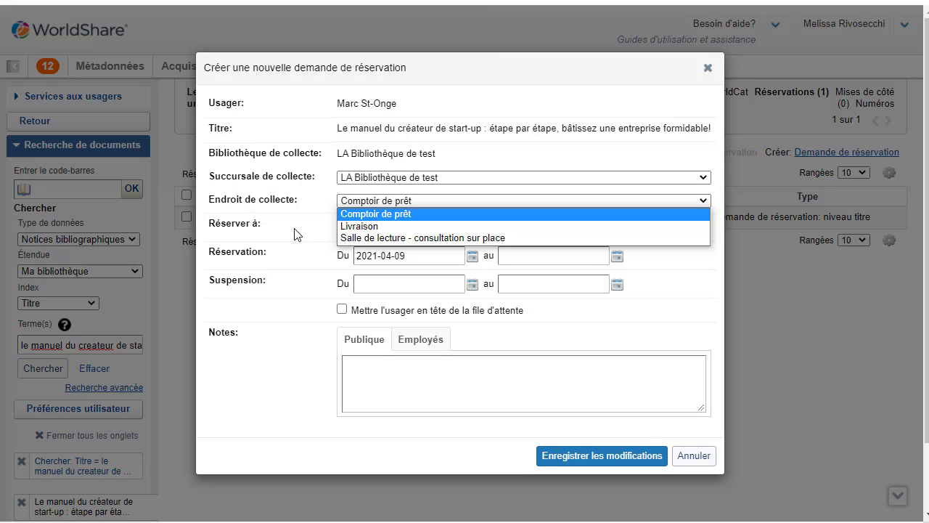
pyautogui.click(308, 276)
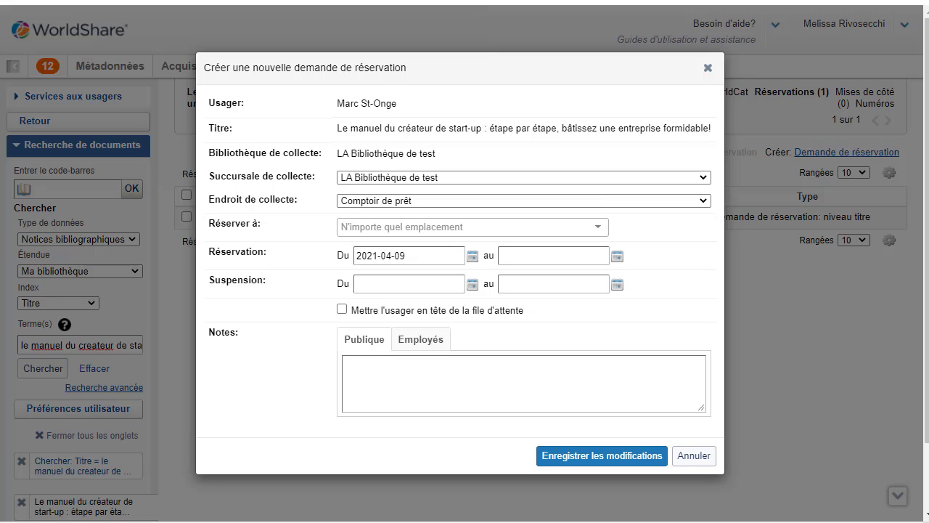
pyautogui.click(629, 461)
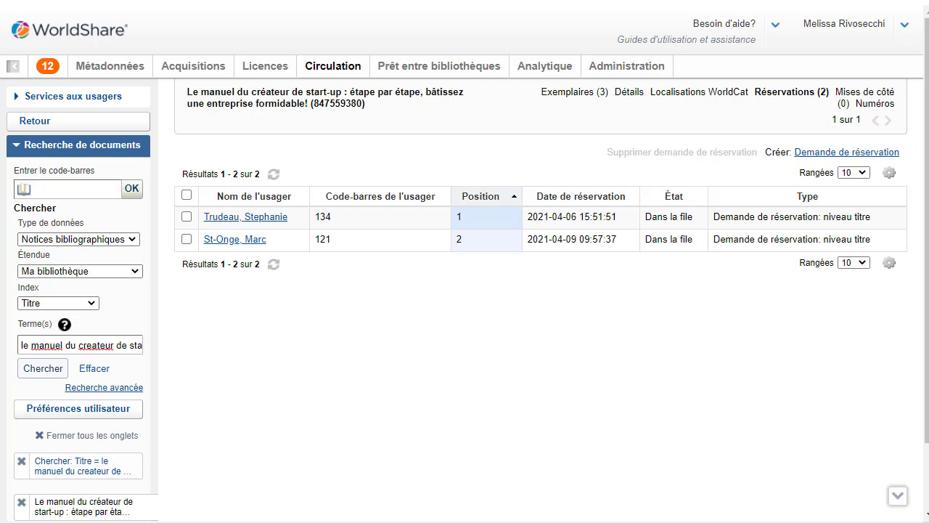
# Step: From the title's copies, open the Campus A copy shelved in Économie and start a reservation request on it
pyautogui.click(581, 100)
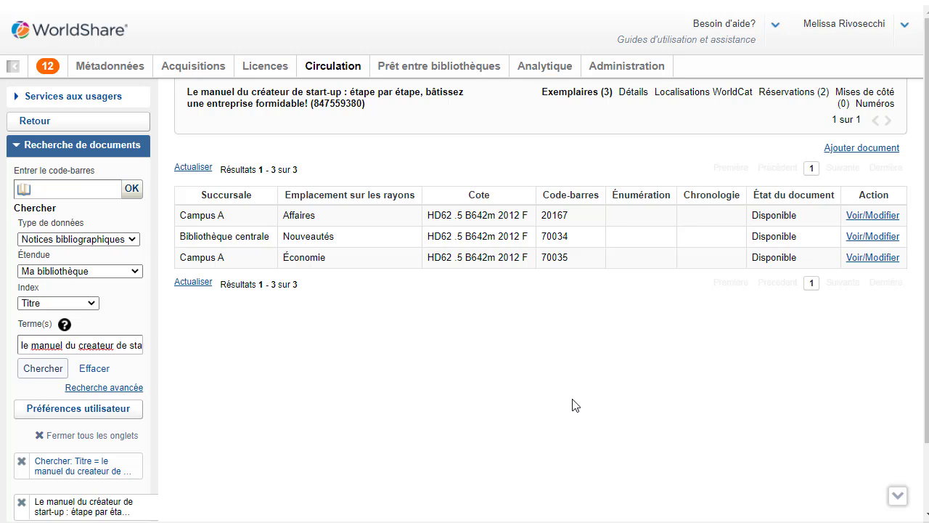
pyautogui.click(889, 260)
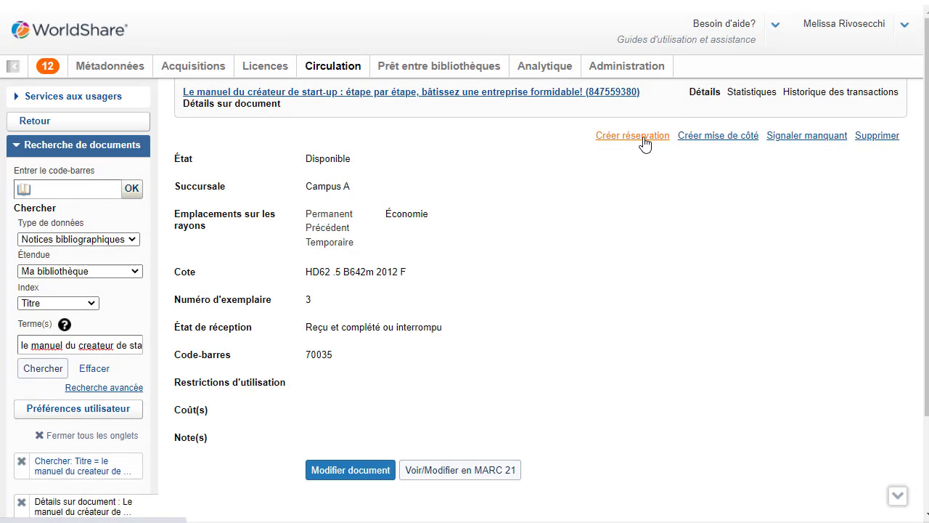
pyautogui.click(643, 138)
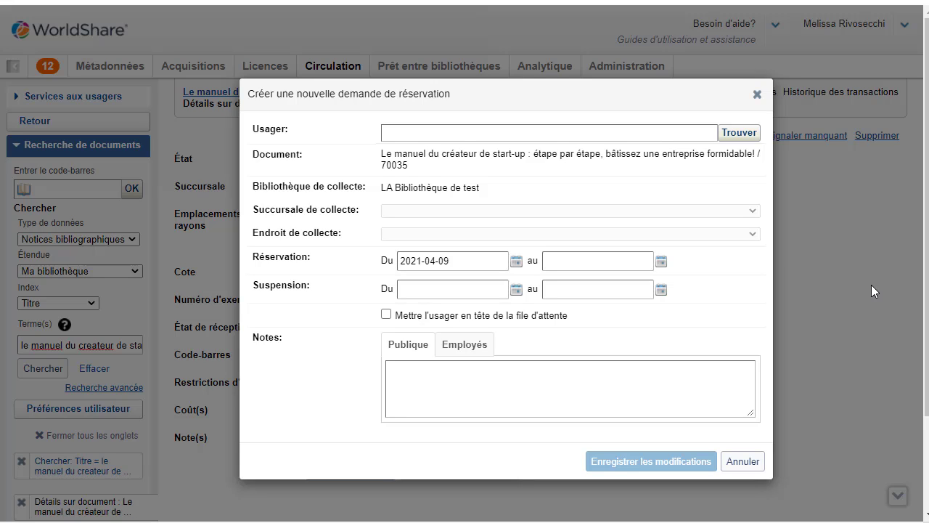
# Step: Look up the patron by first name and select the matching patron for the copy-level reservation
pyautogui.click(649, 127)
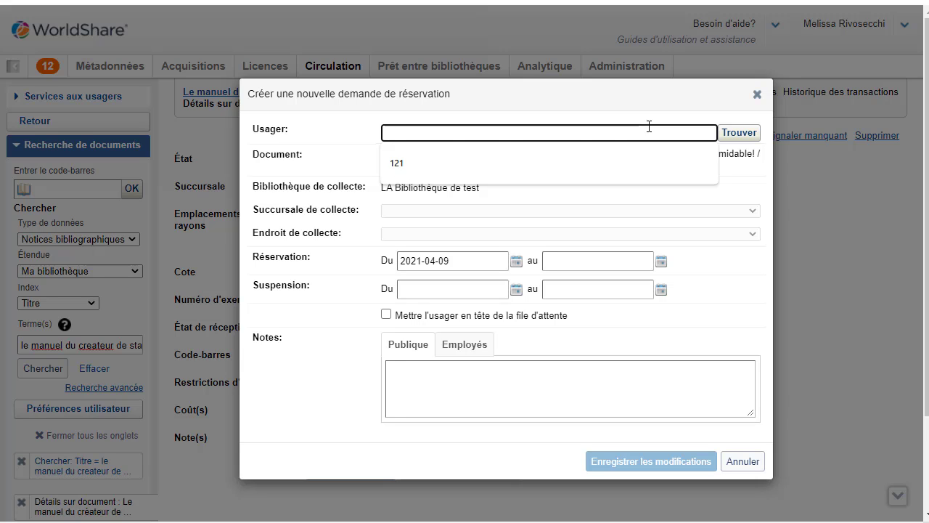
pyautogui.write('melissa')
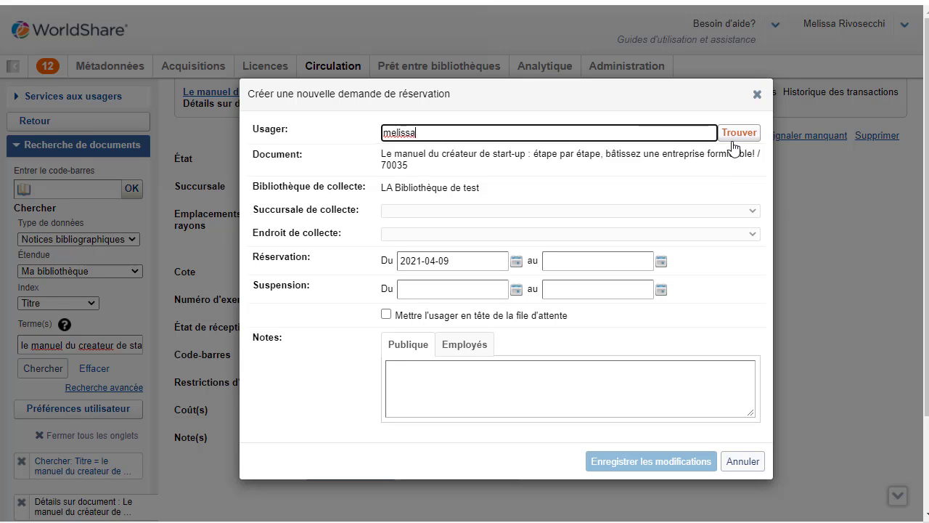
pyautogui.click(735, 138)
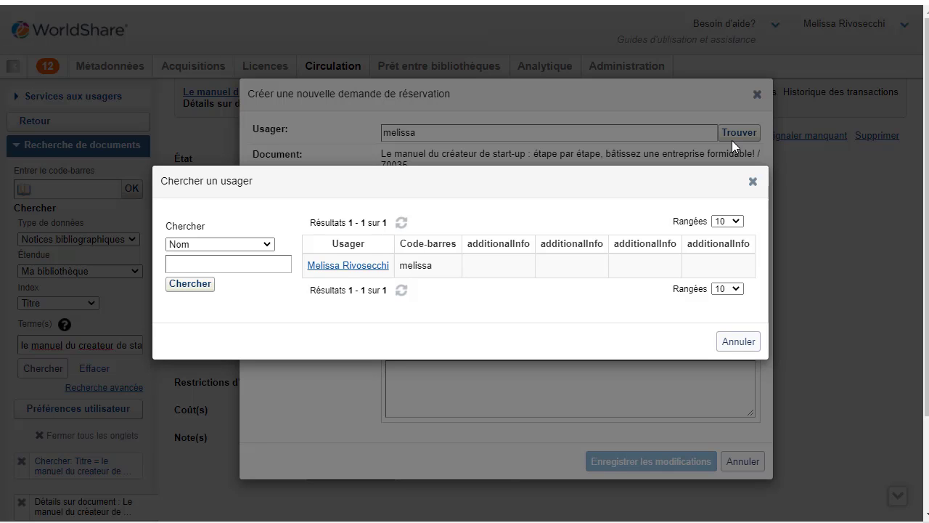
pyautogui.click(363, 266)
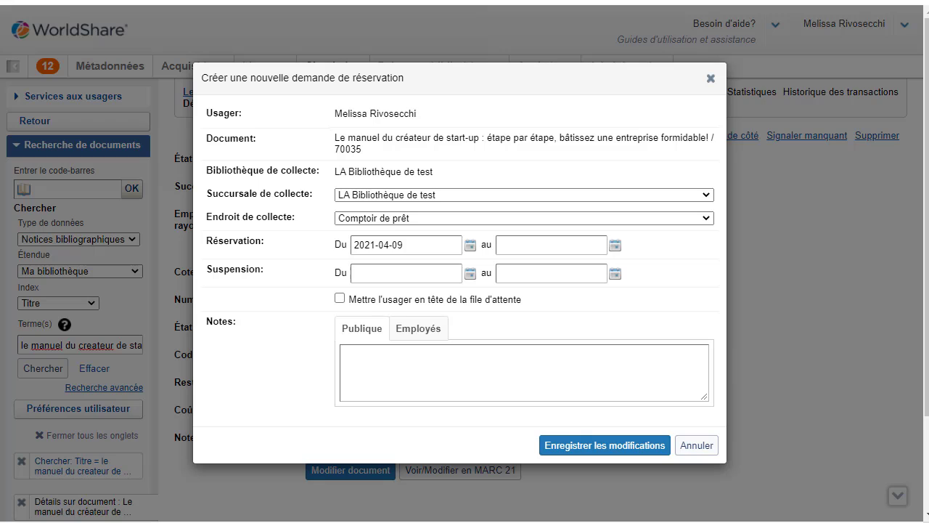
# Step: Choose LA Bibliothèque de test as the pickup branch and save the copy-level reservation request
pyautogui.click(447, 194)
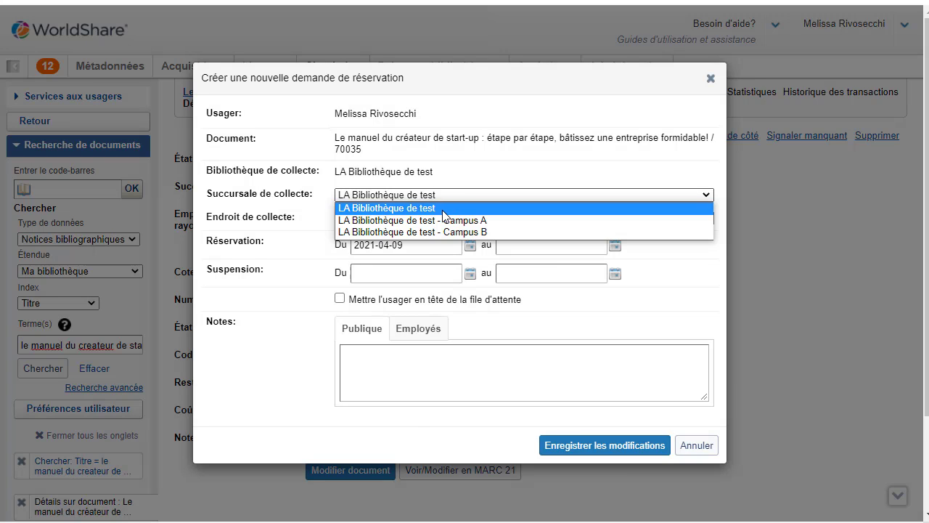
pyautogui.click(443, 209)
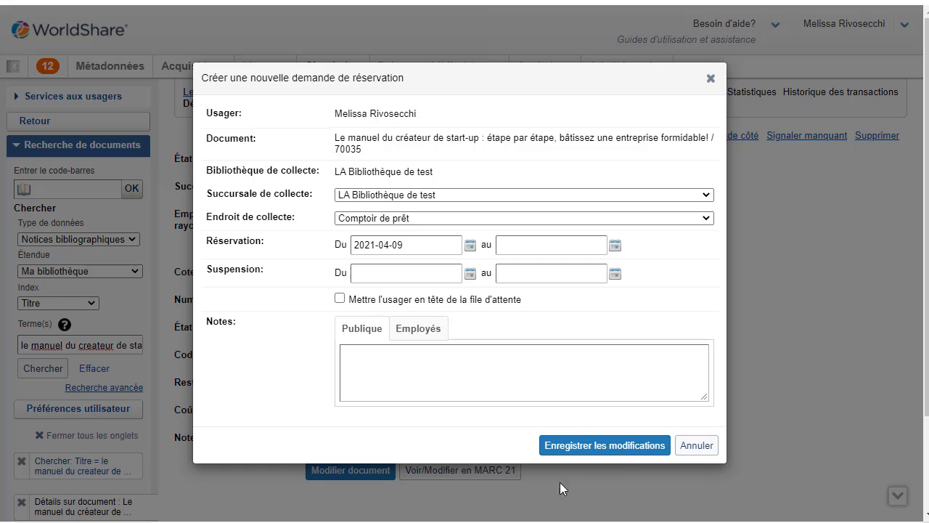
pyautogui.click(628, 446)
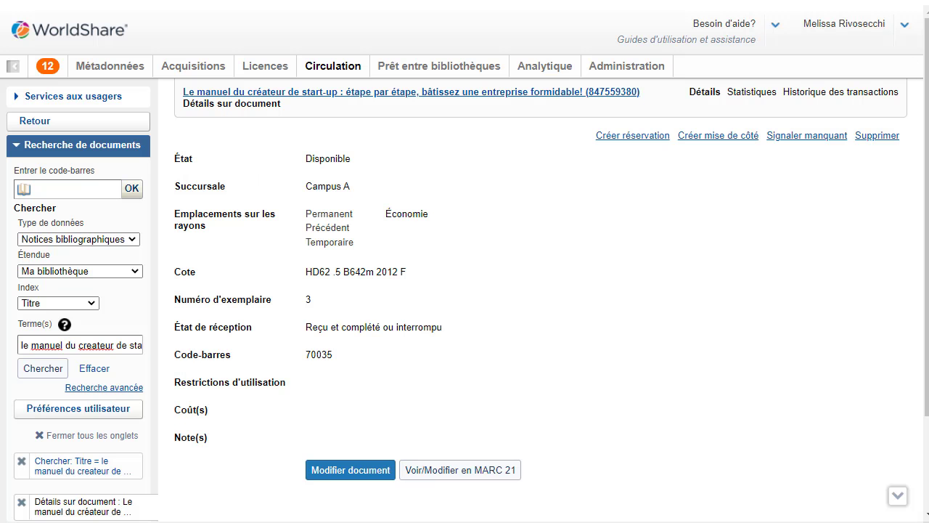
# Step: Return from the copy's details to the title record and display its reservations queue
pyautogui.click(537, 105)
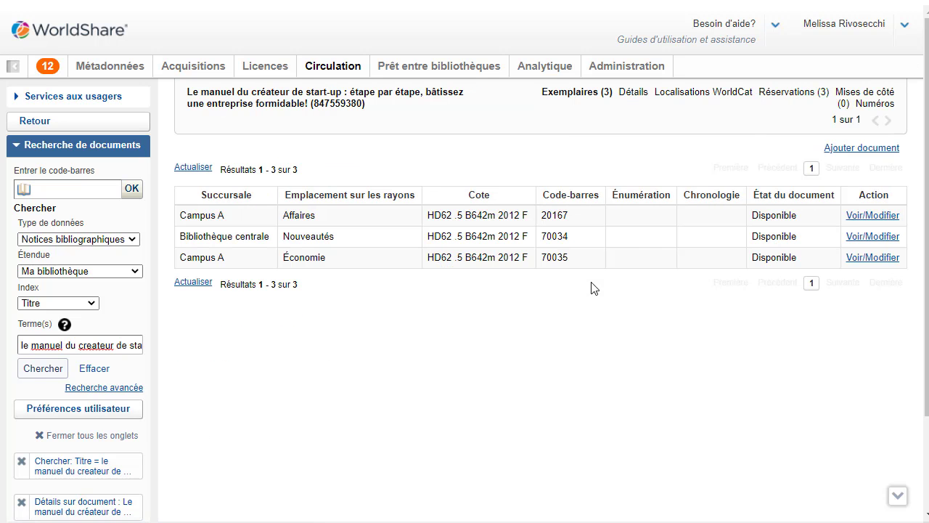
pyautogui.click(781, 102)
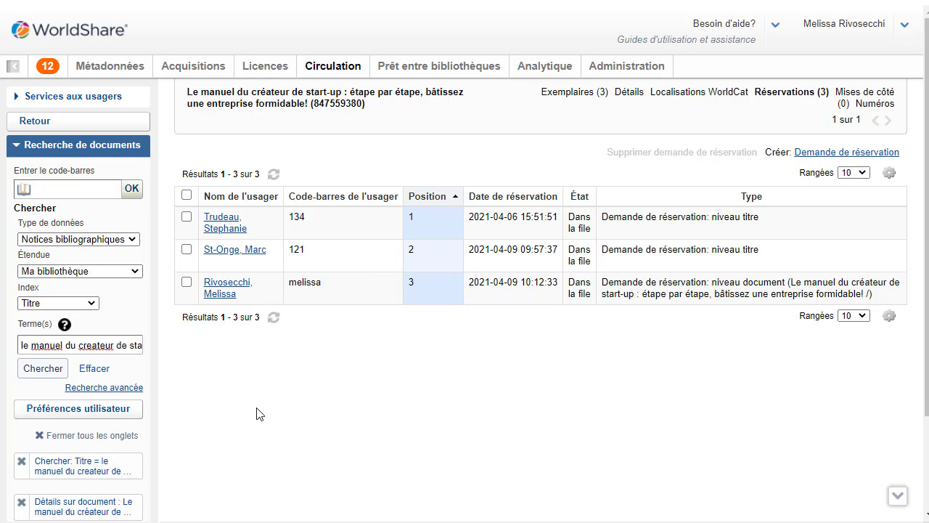
# Step: Replace the previous title search with "histoire de la musique les formes de l'art" and run it
pyautogui.click(71, 345)
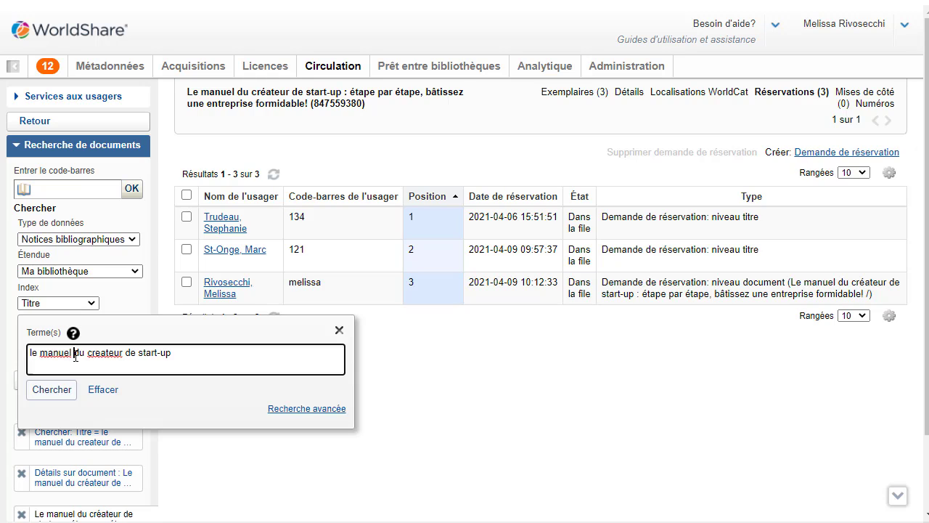
pyautogui.tripleClick(77, 353)
pyautogui.press('BackSpace')
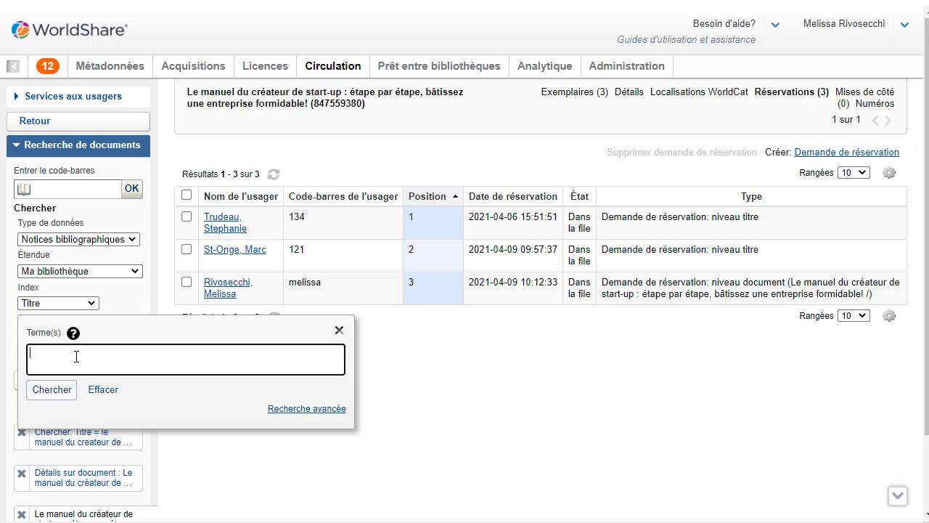
pyautogui.write('histoire de la musique les form')
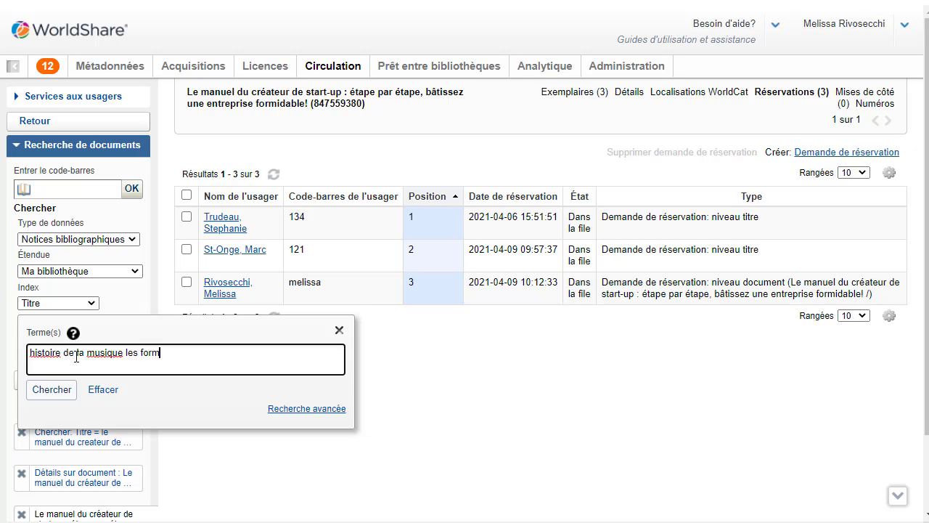
pyautogui.write("es de l'art")
pyautogui.press('Return')
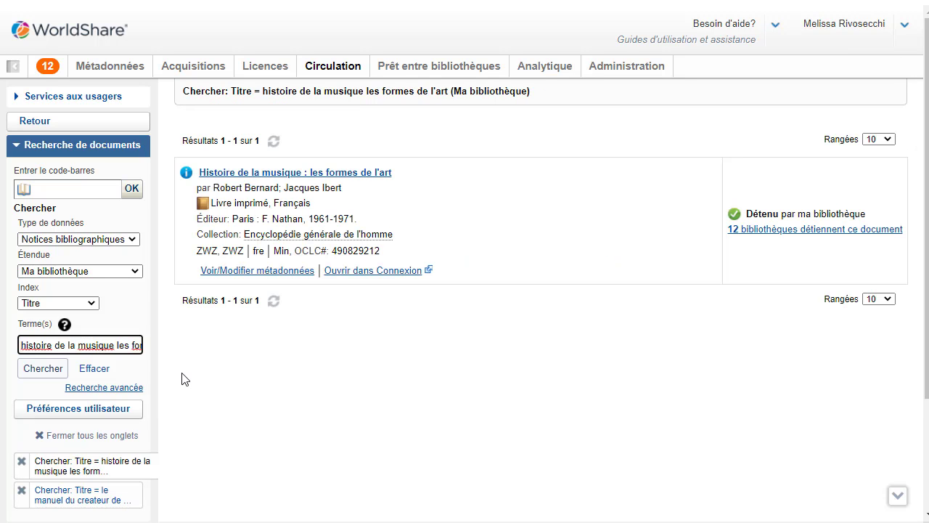
# Step: From the found title, open vol. 2 of the Bibliothèque centrale copy and start a reservation request on it
pyautogui.click(382, 176)
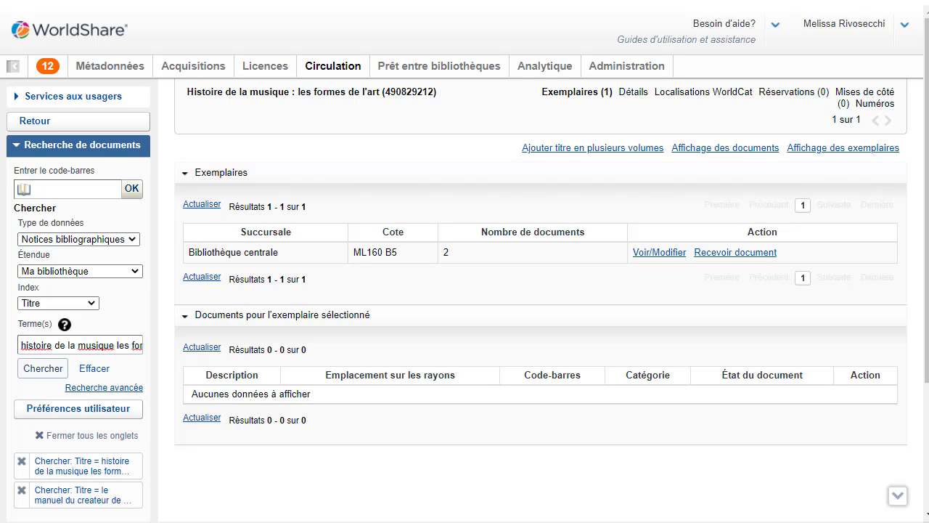
pyautogui.click(484, 254)
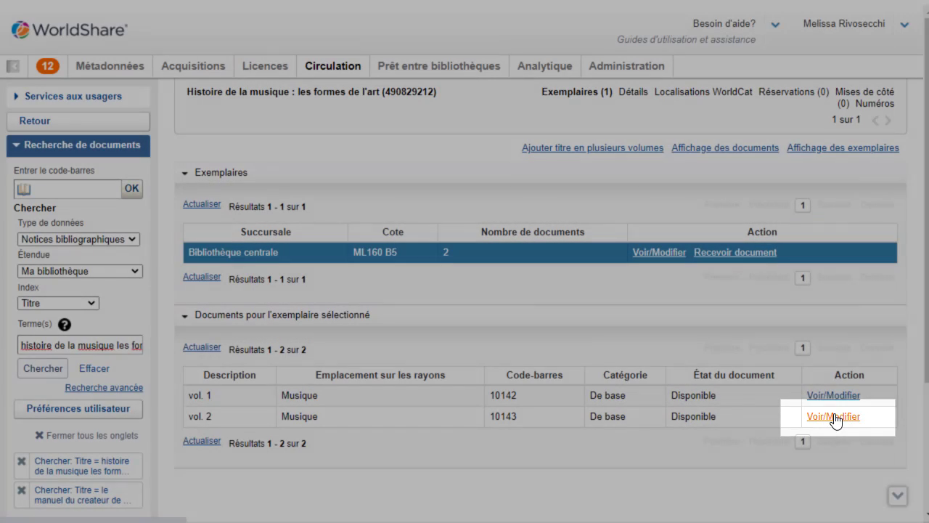
pyautogui.click(833, 416)
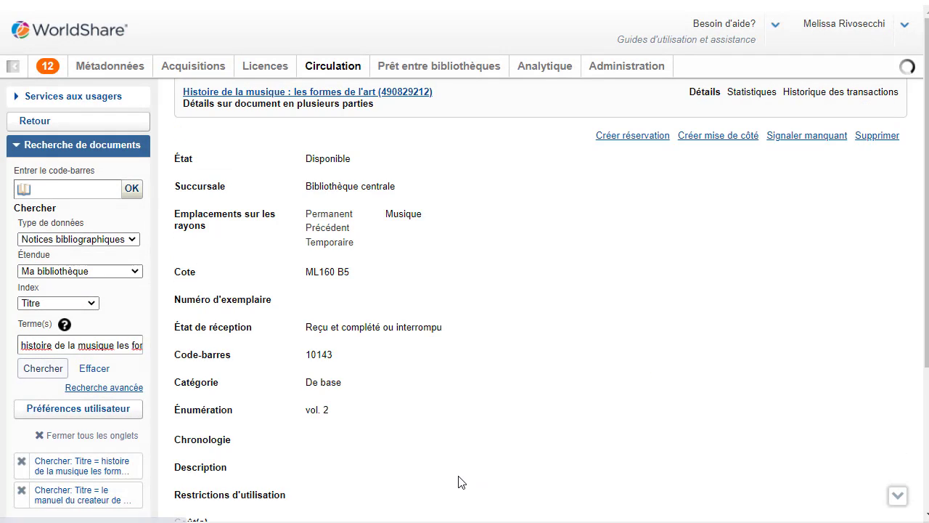
pyautogui.click(656, 138)
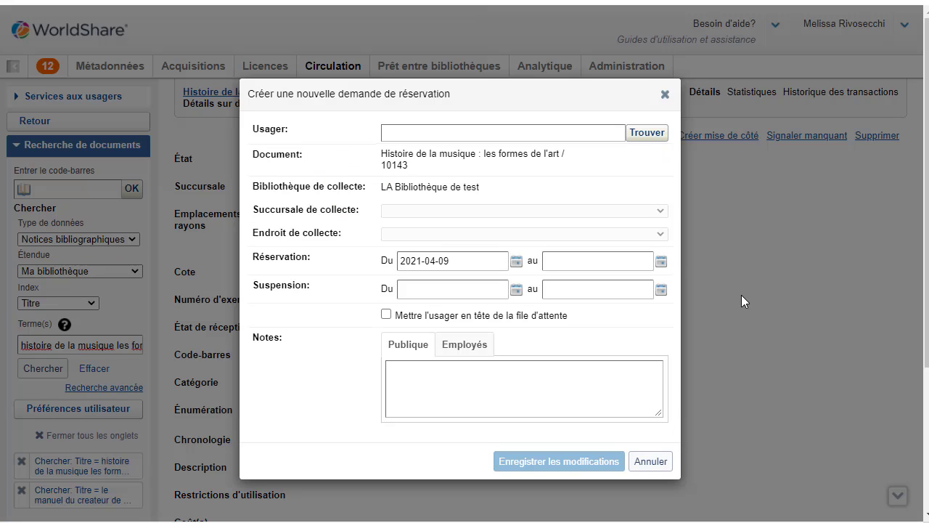
# Step: Find the patron by barcode, select the matching patron, and save the vol. 2 reservation with the default pickup location
pyautogui.click(573, 136)
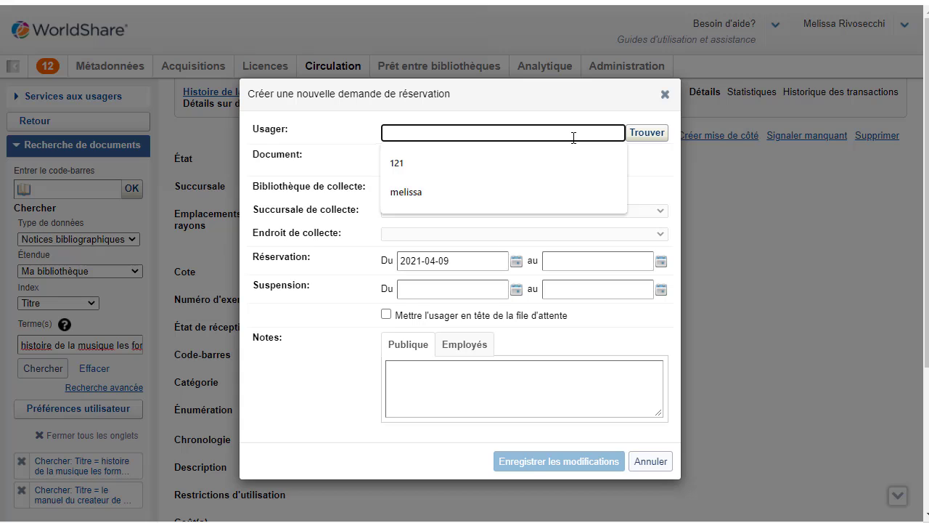
pyautogui.write('134')
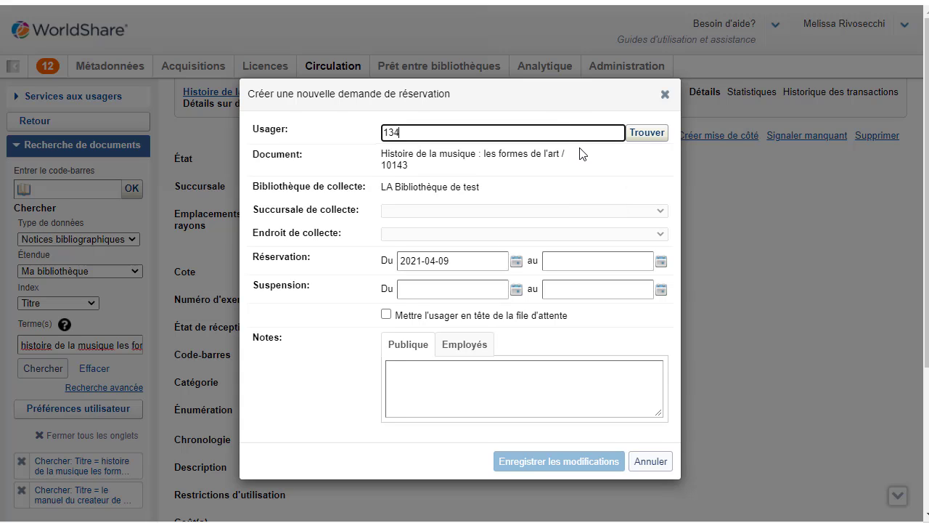
pyautogui.click(631, 136)
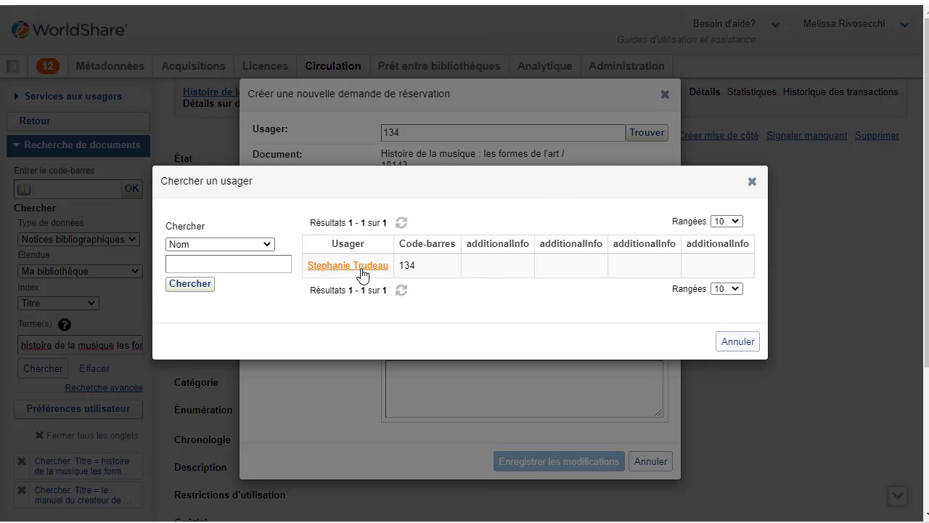
pyautogui.click(361, 268)
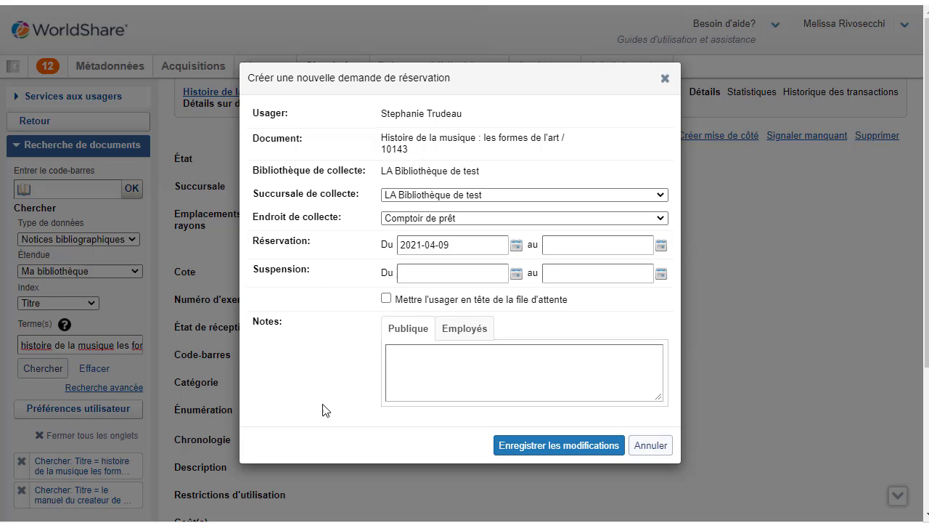
pyautogui.click(552, 451)
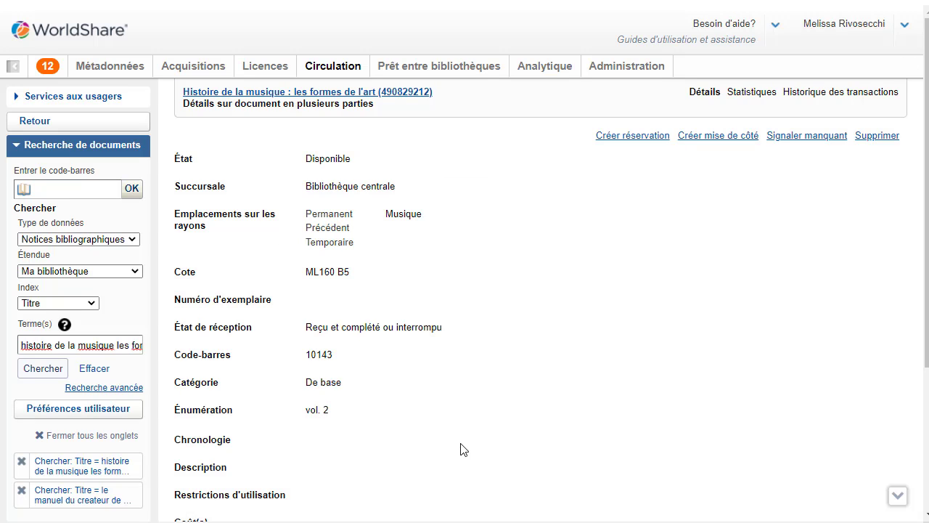
# Step: Return from the vol. 2 details to the Histoire de la musique title record and display its reservations queue
pyautogui.click(427, 103)
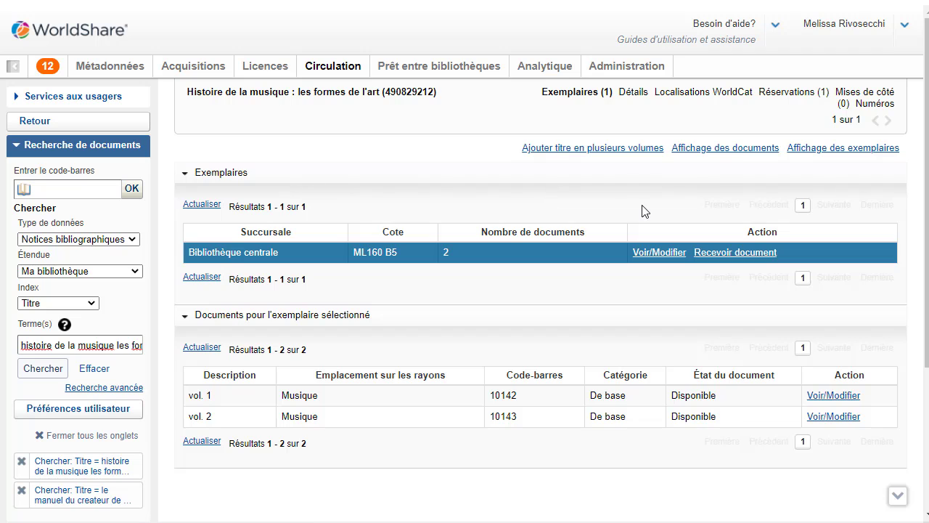
pyautogui.click(774, 94)
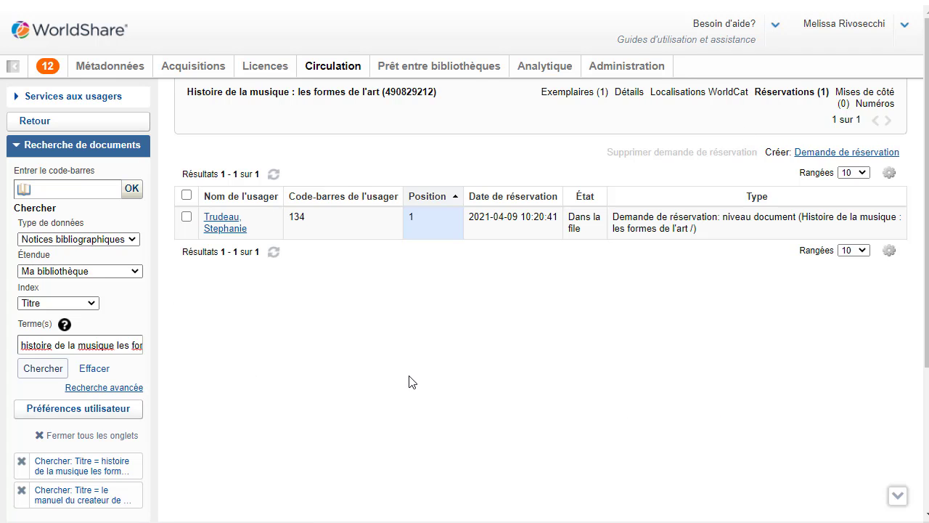